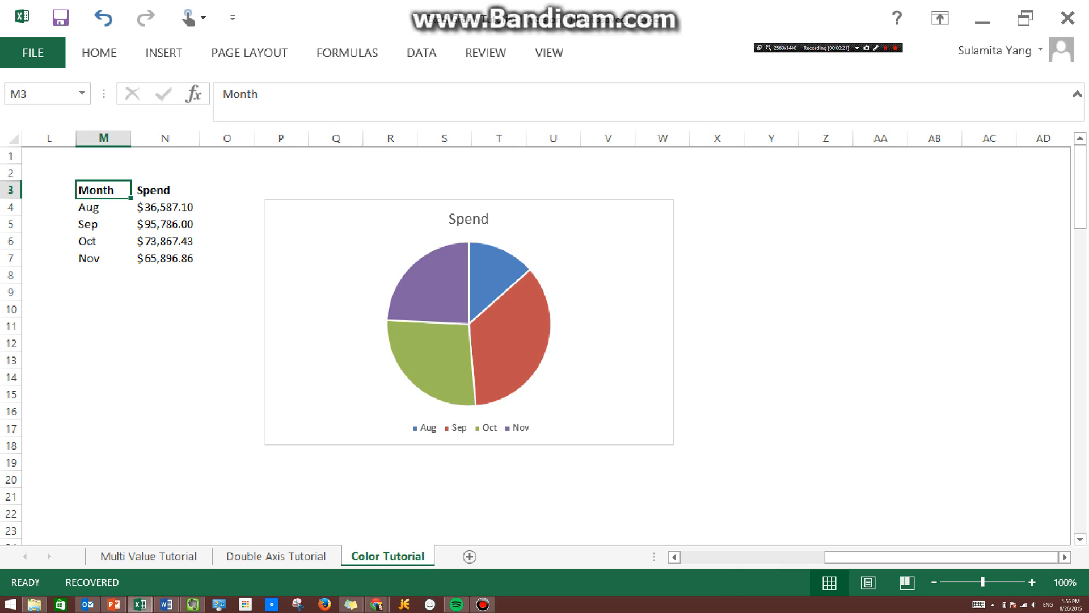
- Start a new custom set of theme colors and open the custom color picker for Accent 1
left_click(664, 267)
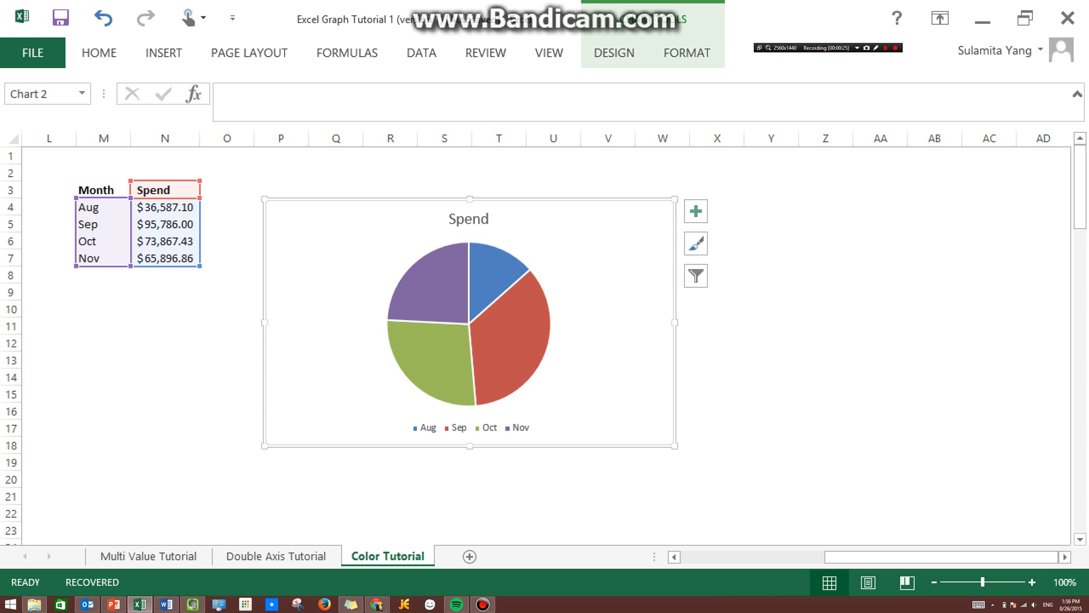
left_click(103, 190)
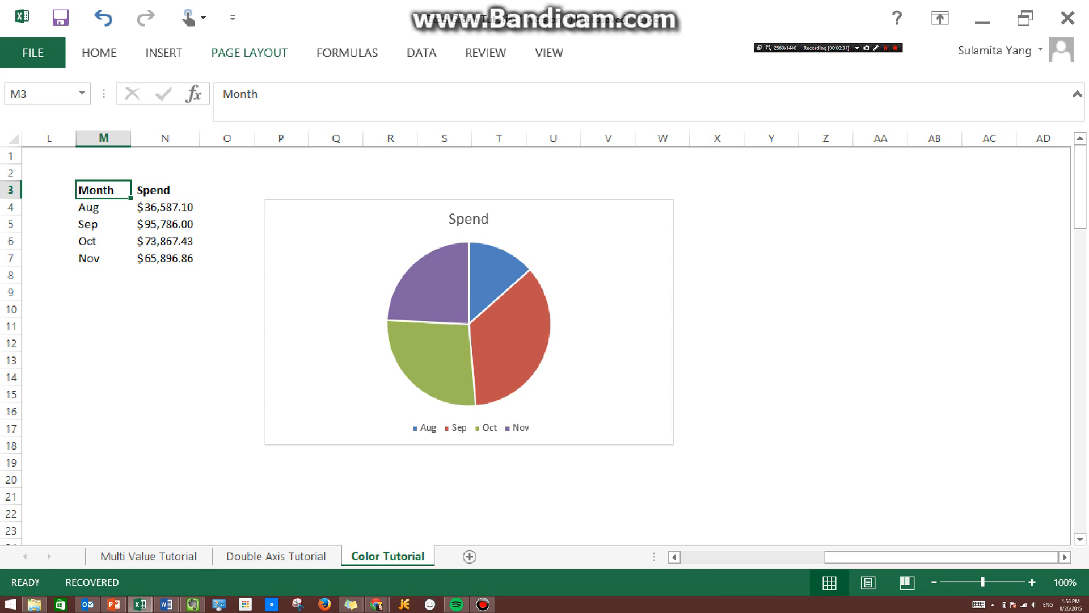
left_click(249, 53)
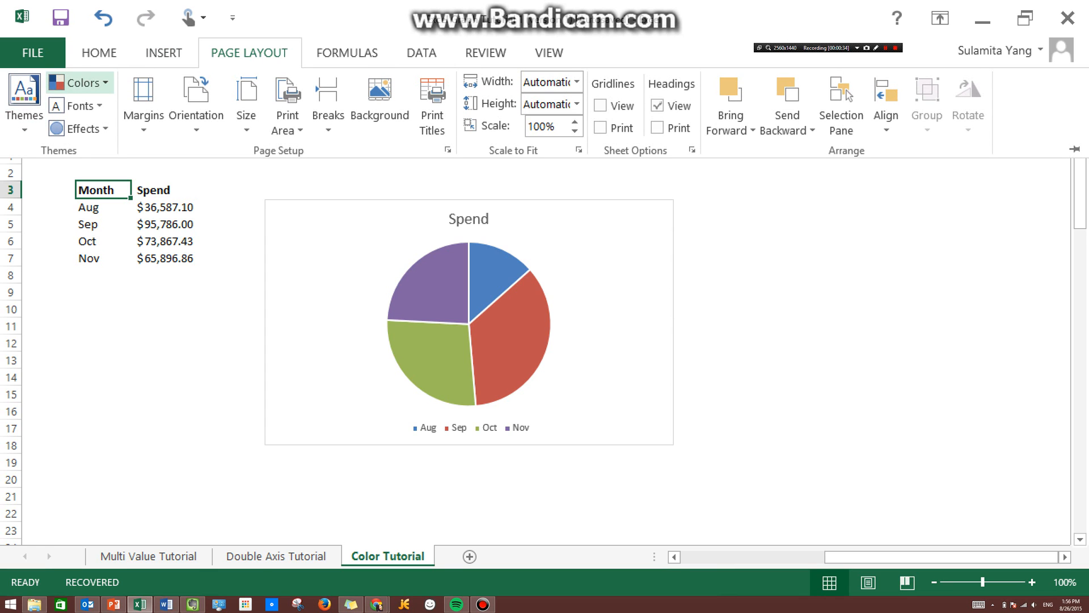
left_click(79, 82)
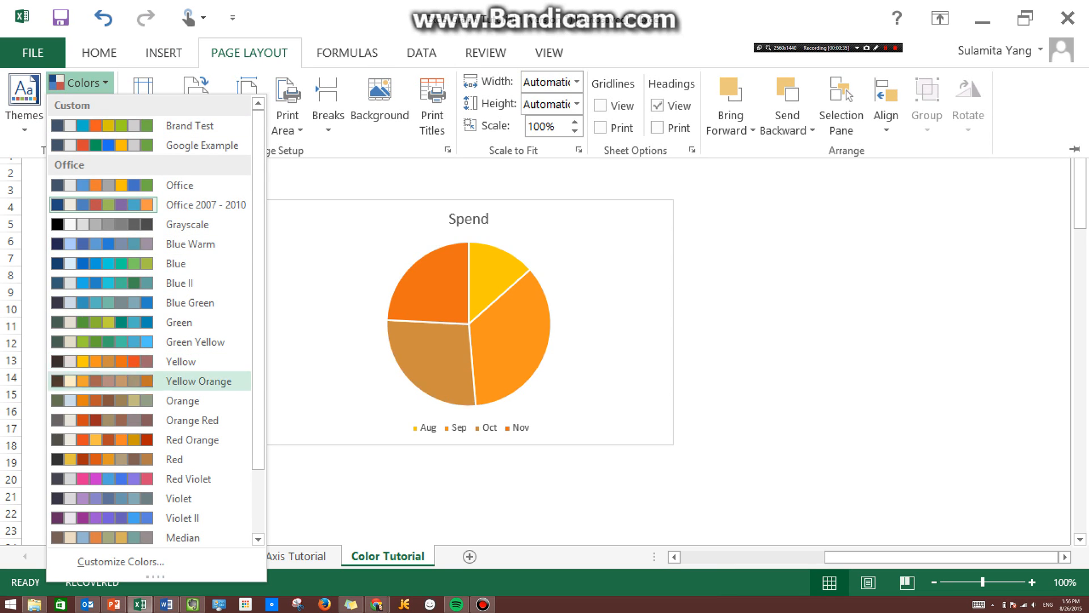
left_click(120, 561)
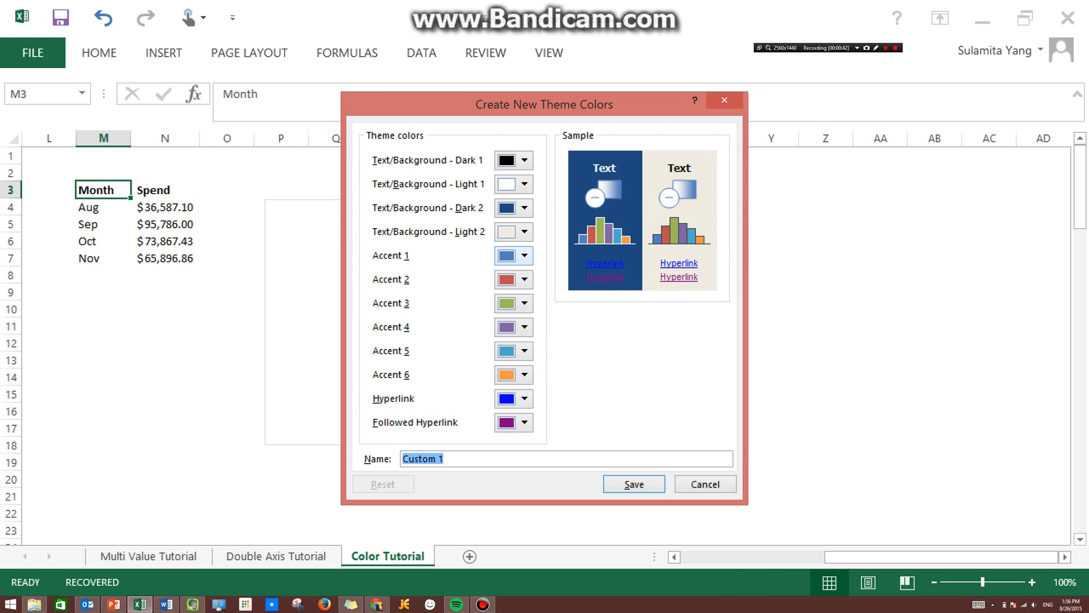
left_click(523, 256)
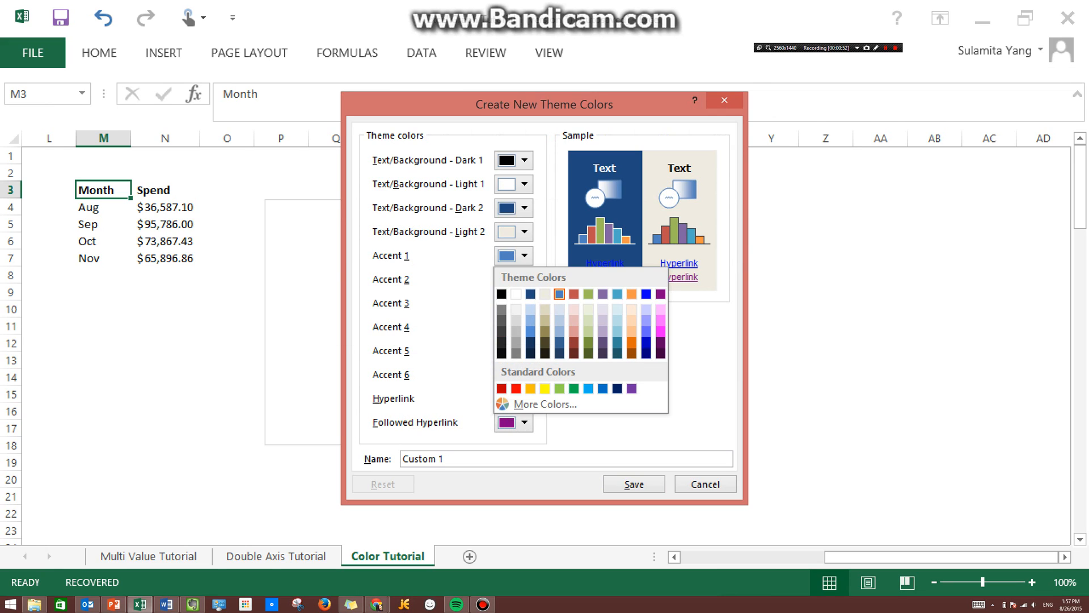
left_click(545, 403)
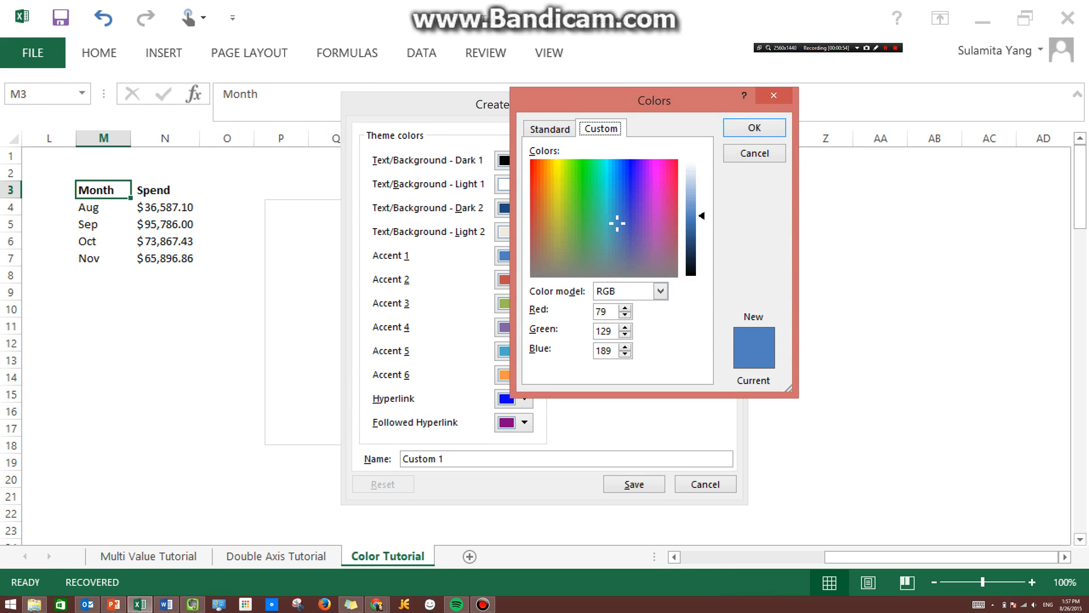
- Try blue, orange and green shades for Accent 1 in the custom color picker, and discard the new theme colors
left_click_drag(654, 101, 647, 160)
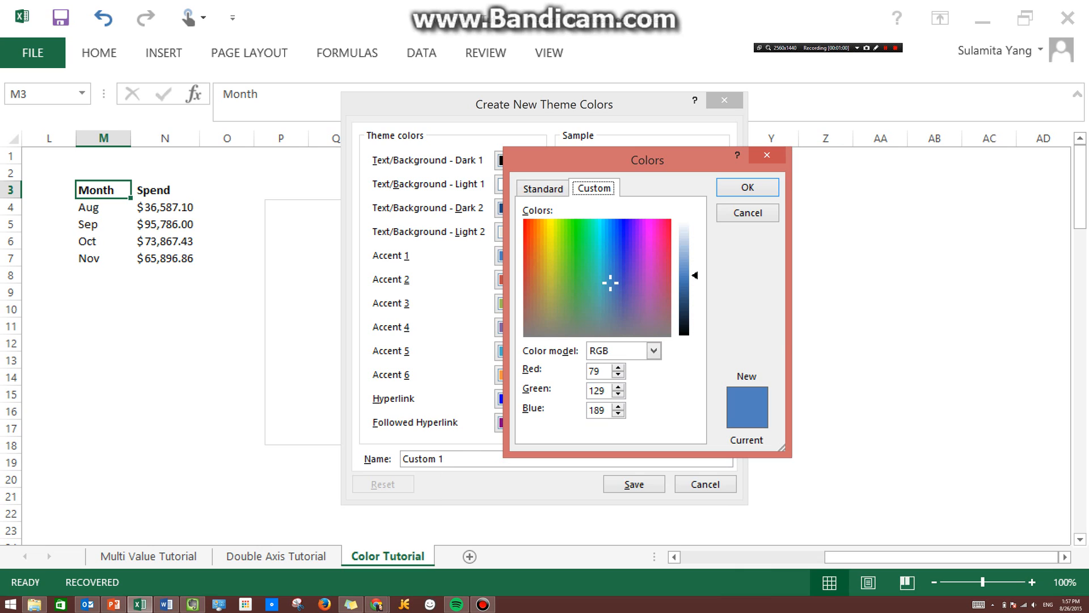
left_click(622, 247)
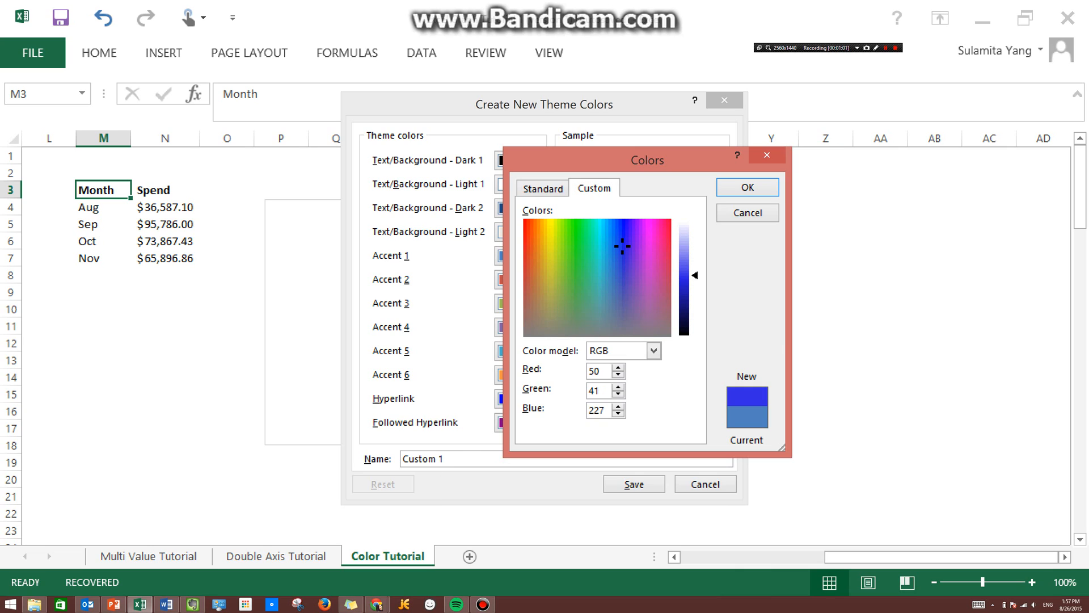
left_click(531, 244)
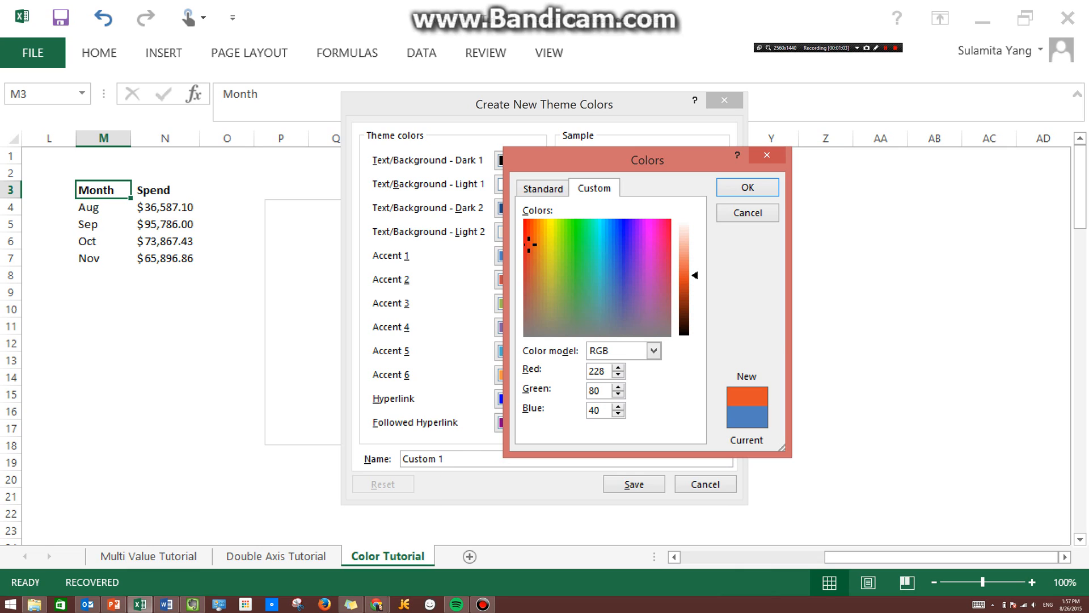
left_click_drag(531, 244, 575, 255)
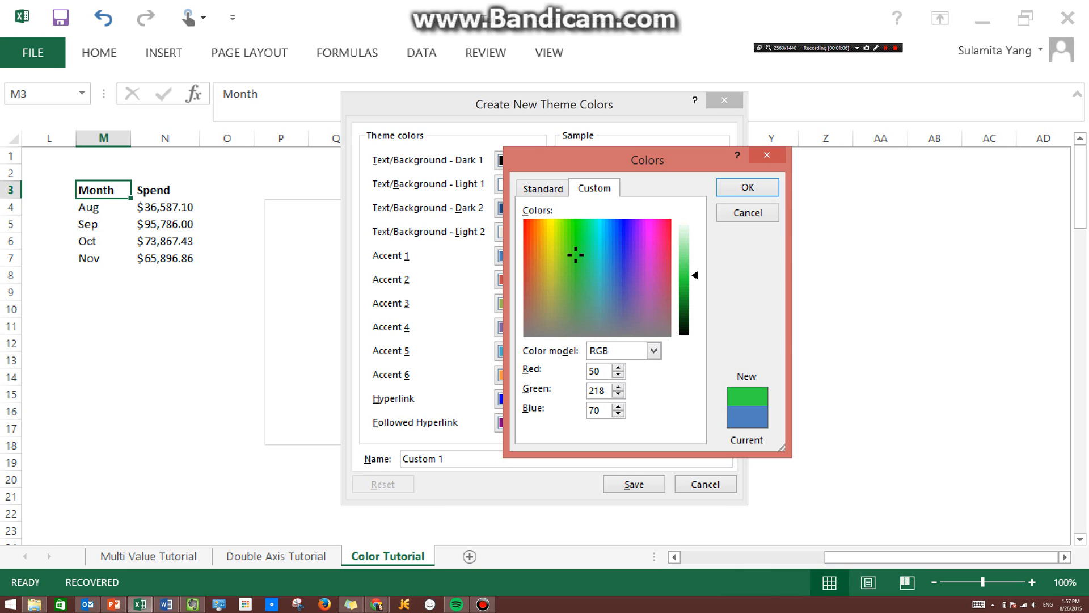
double_click(598, 371)
key("Tab")
key("Tab")
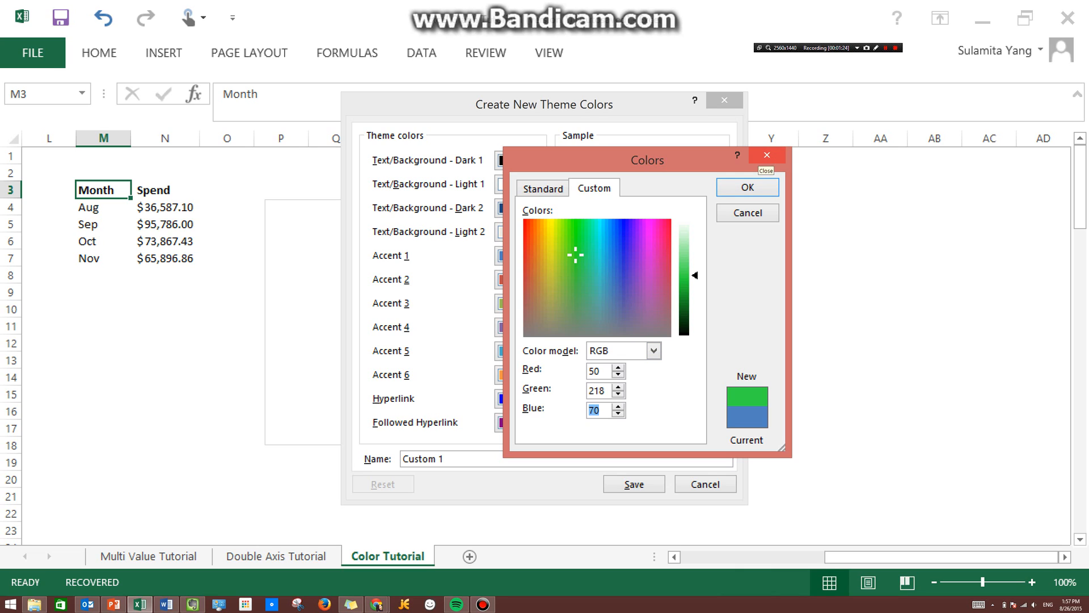
left_click(766, 154)
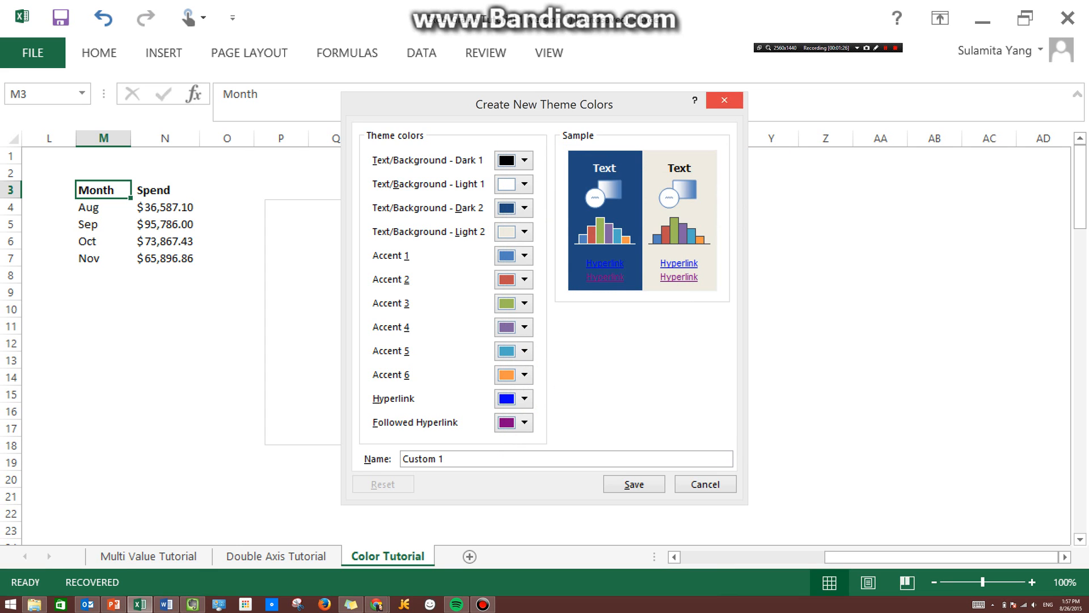
left_click(725, 100)
- Switch to Chrome and read the RGB value of the yellow letter in the Google logo image with Eye Dropper
key("alt+Tab")
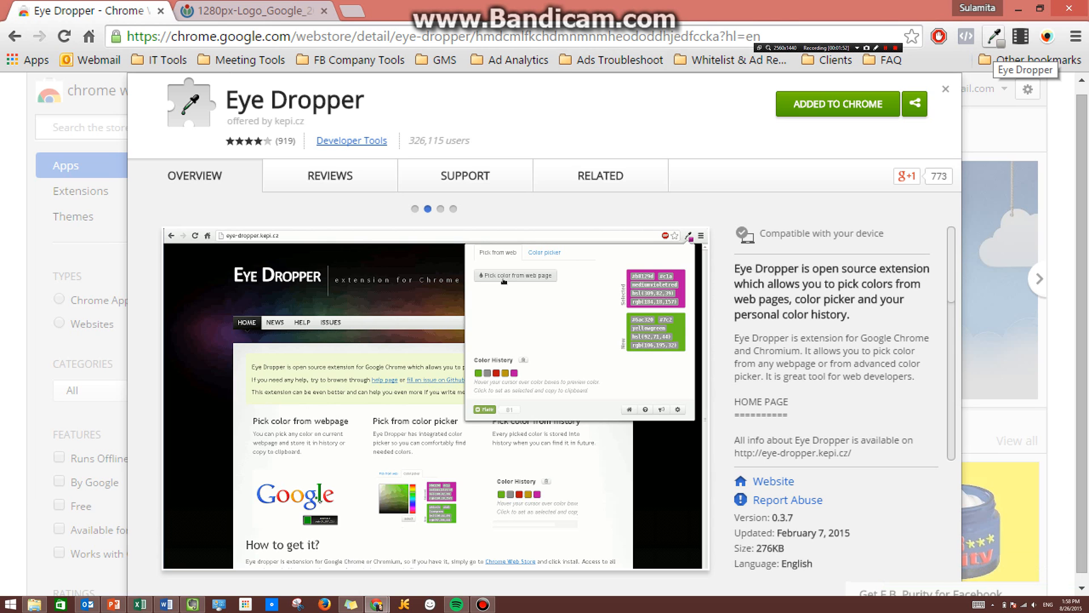
key("ctrl+Tab")
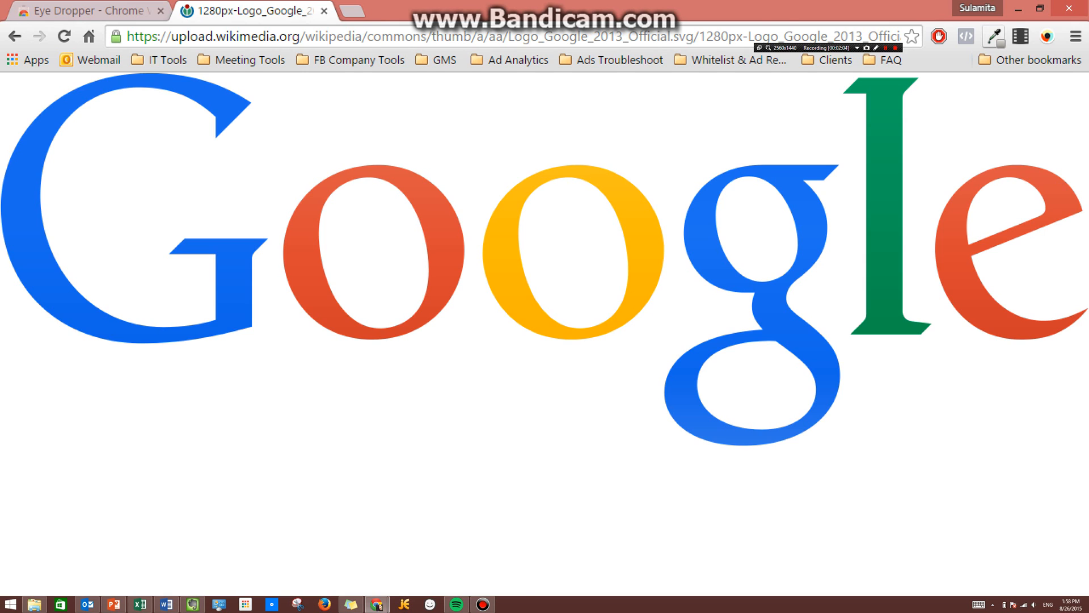
left_click(994, 37)
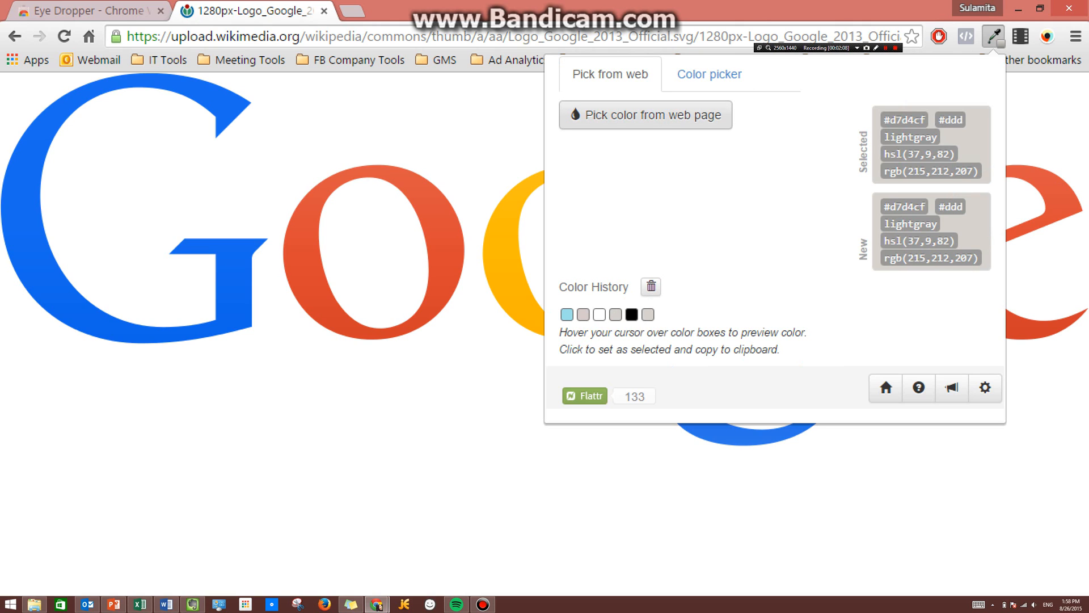
left_click(646, 115)
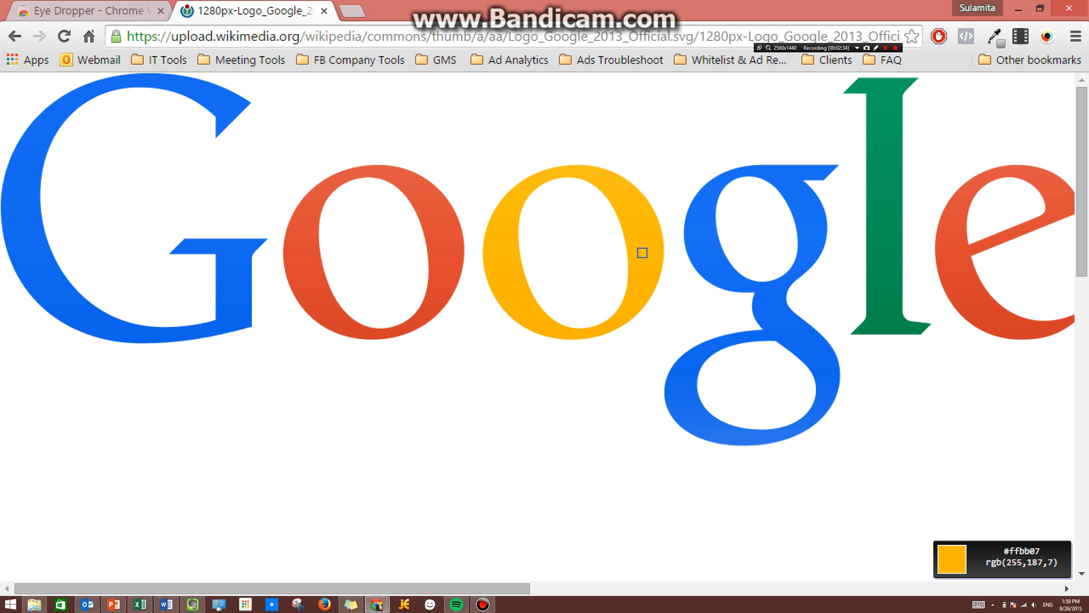
- Switch back to Excel, open Accent 1's custom color in a new theme color set, name the set Google and close it without saving
key("alt+Tab")
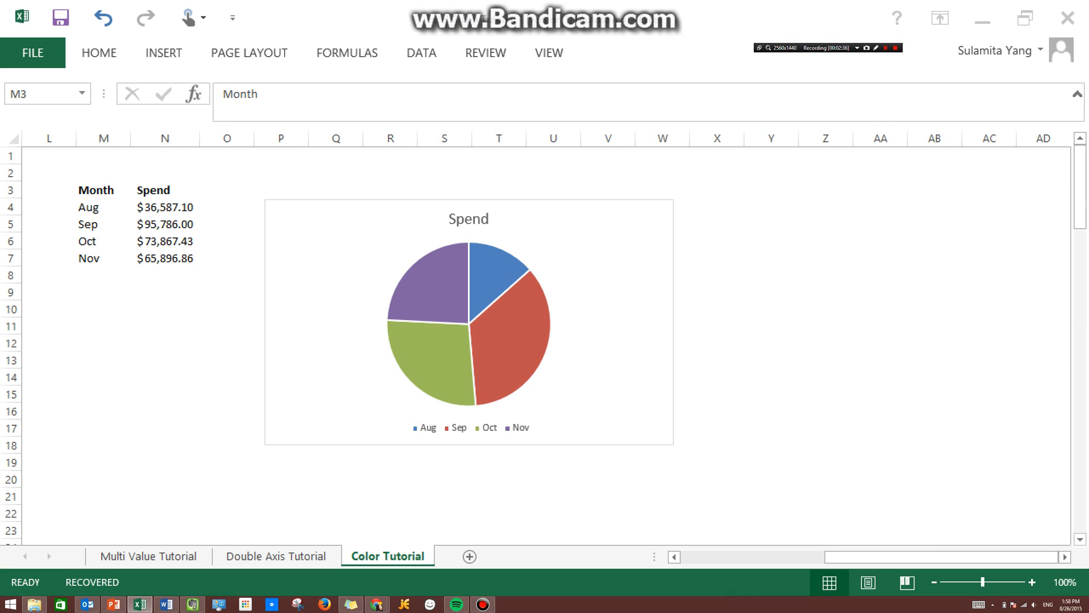
left_click(249, 53)
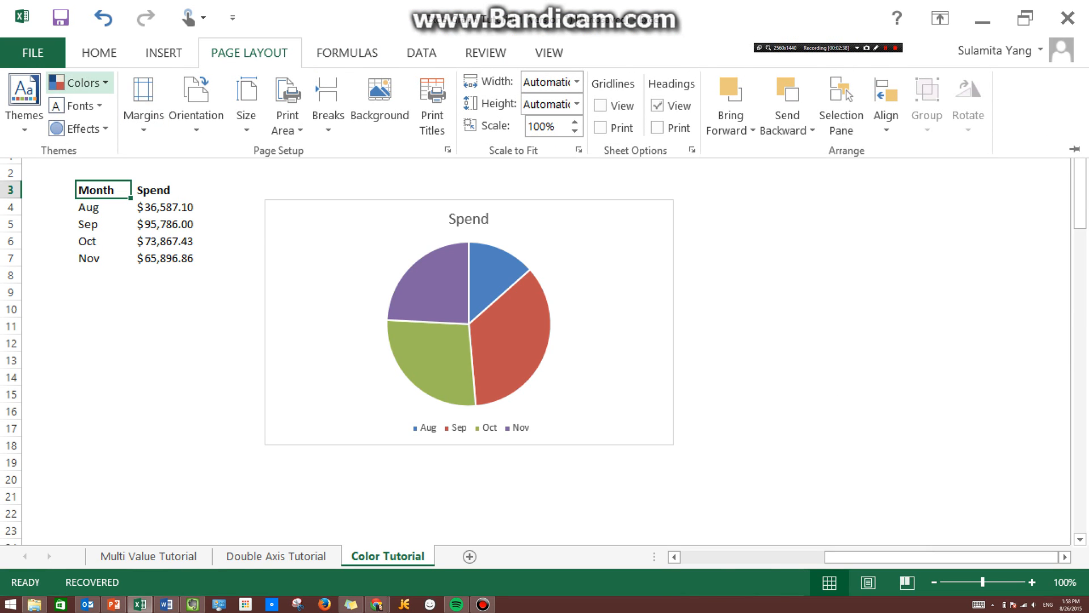
left_click(79, 83)
left_click(120, 562)
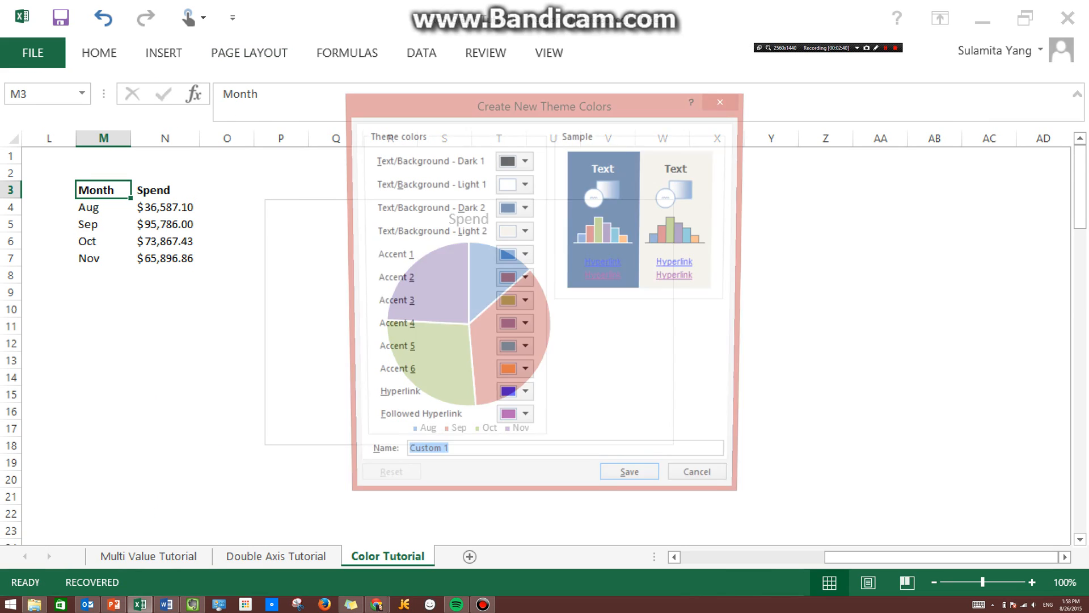
left_click(514, 255)
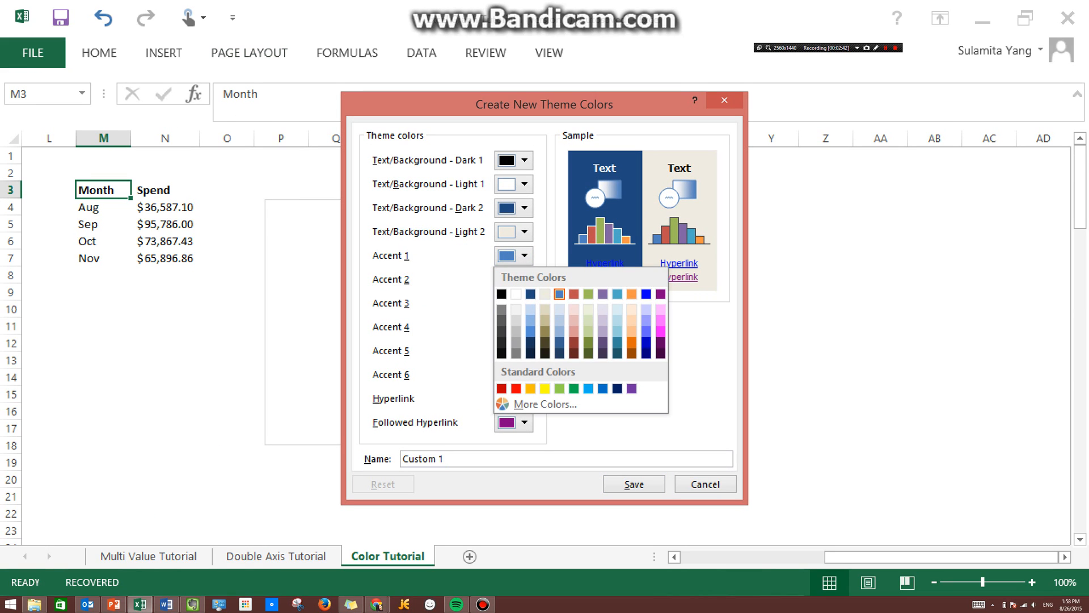
left_click(544, 404)
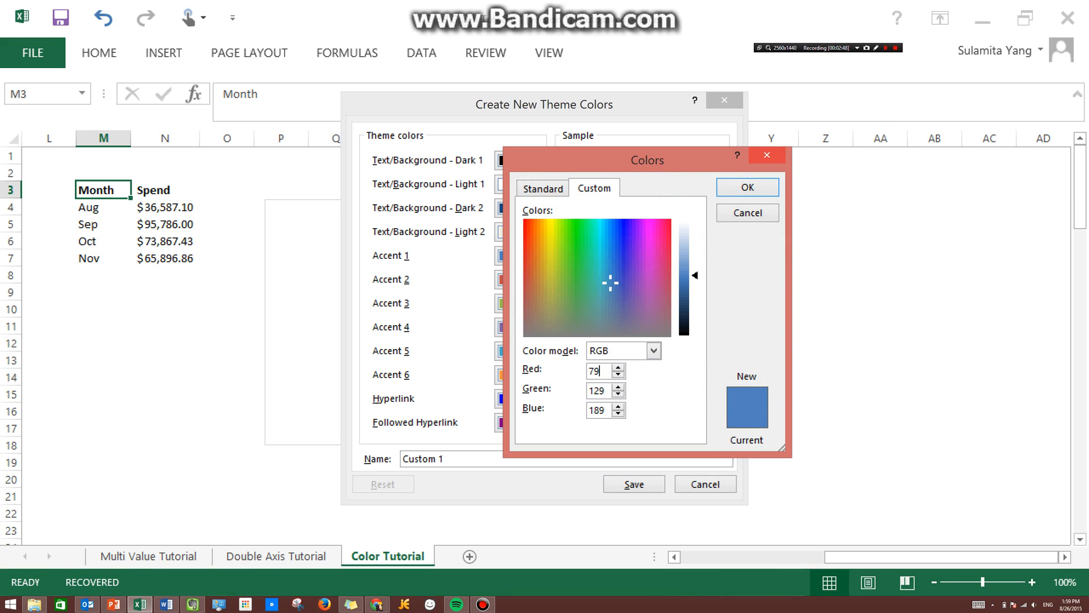
key("Escape")
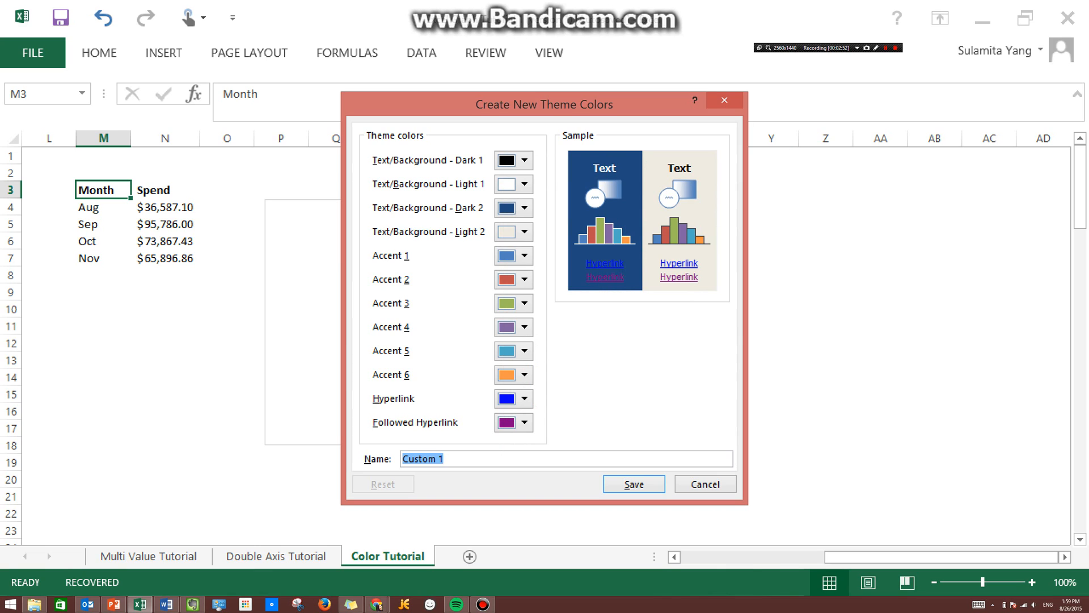
type("Google")
left_click(725, 100)
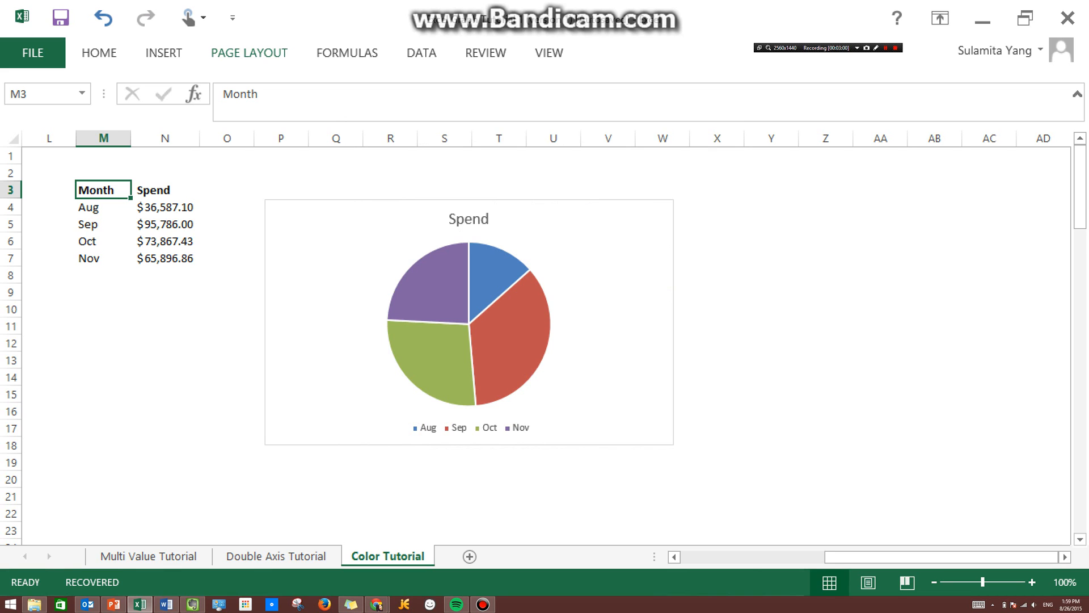
- Apply the custom Google Example theme colors to the workbook to recolor the Spend pie chart
left_click(249, 53)
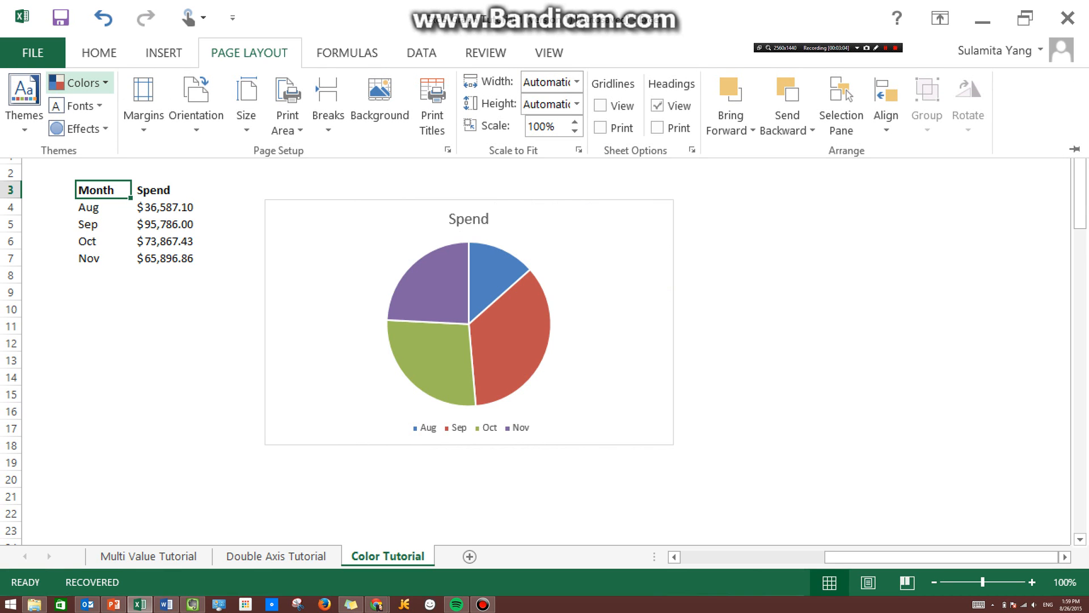
left_click(80, 83)
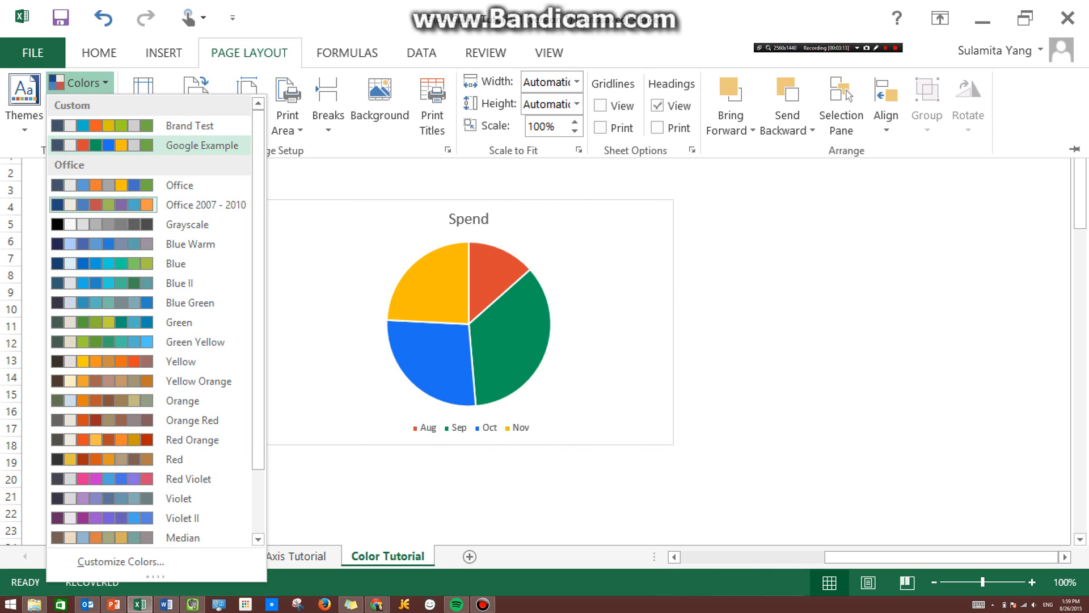
left_click(201, 146)
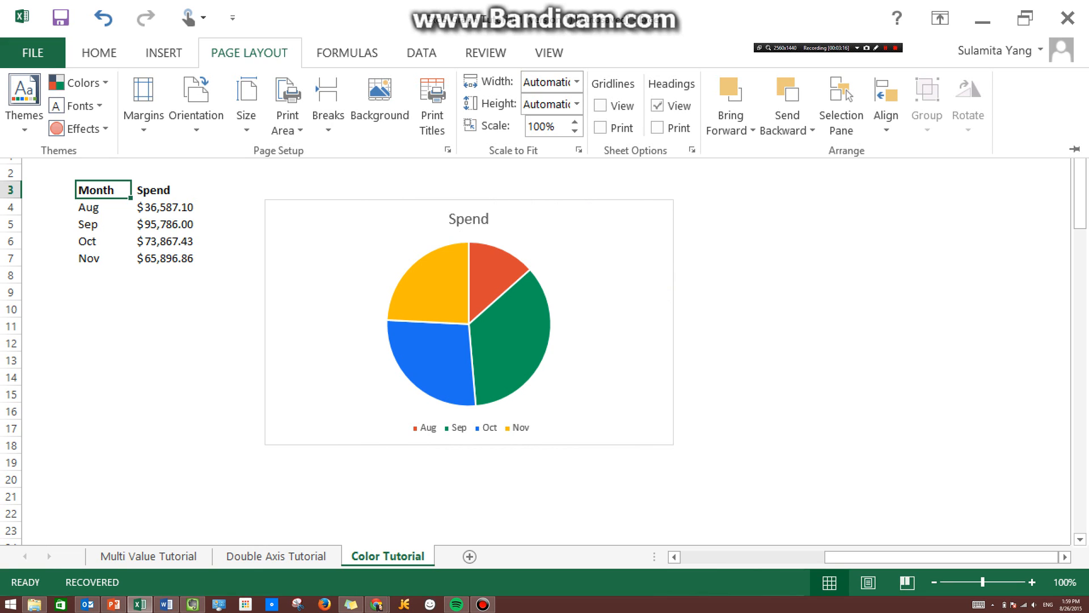
left_click(249, 53)
left_click(646, 242)
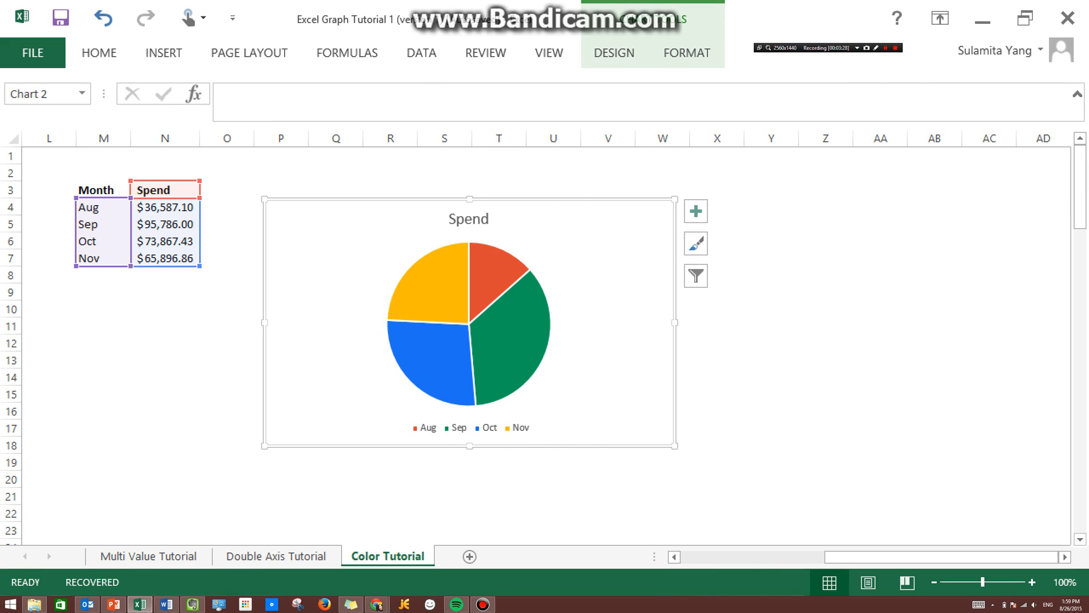
left_click(390, 173)
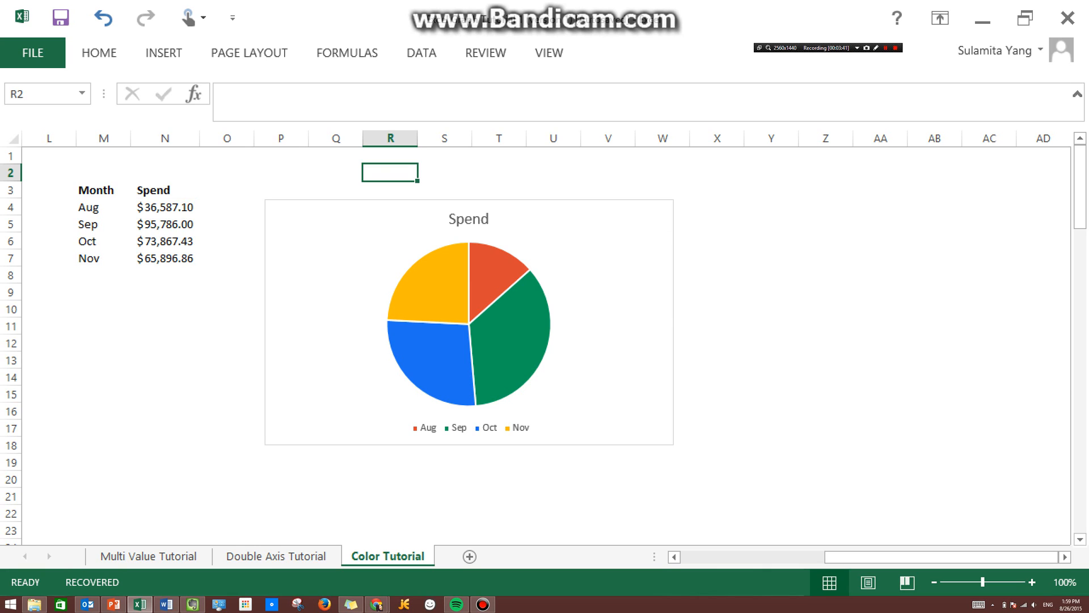
left_click(227, 377)
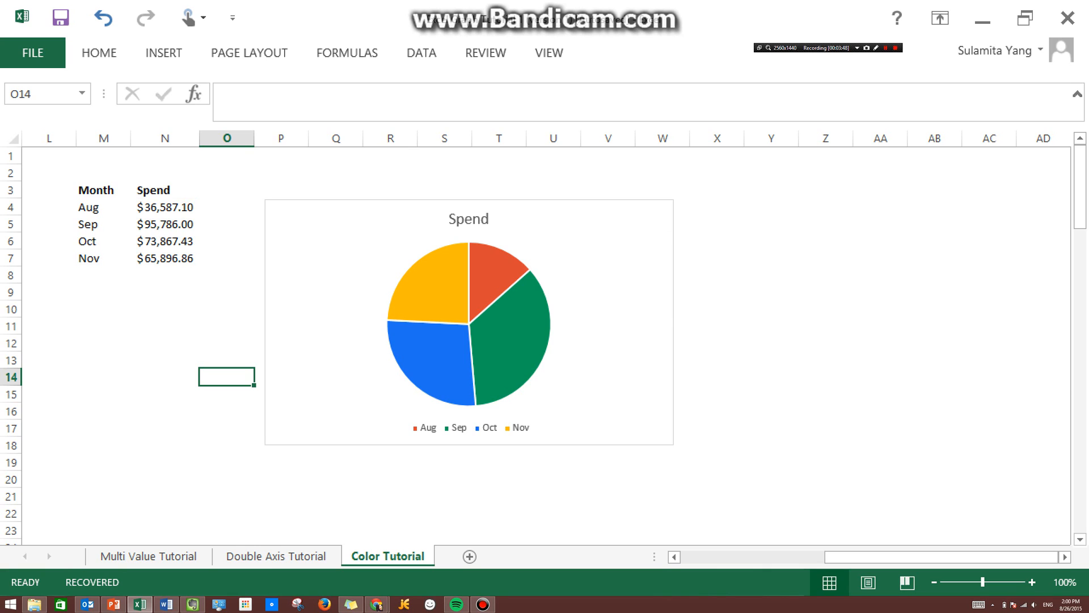
left_click(103, 190)
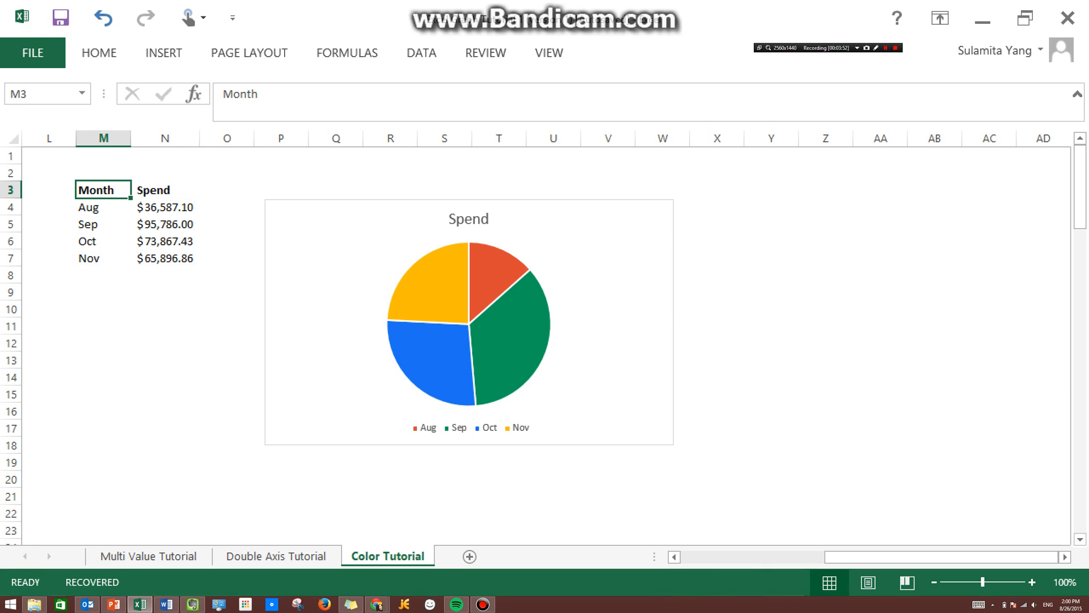